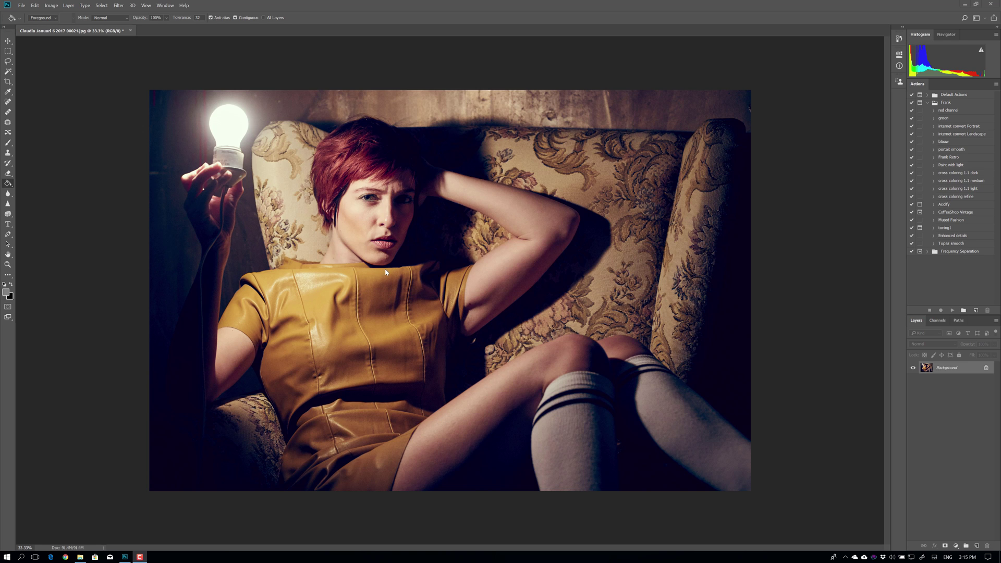
# Add a new Layer 1 above the portrait and fill it with solid black.
pyautogui.click(68, 5)
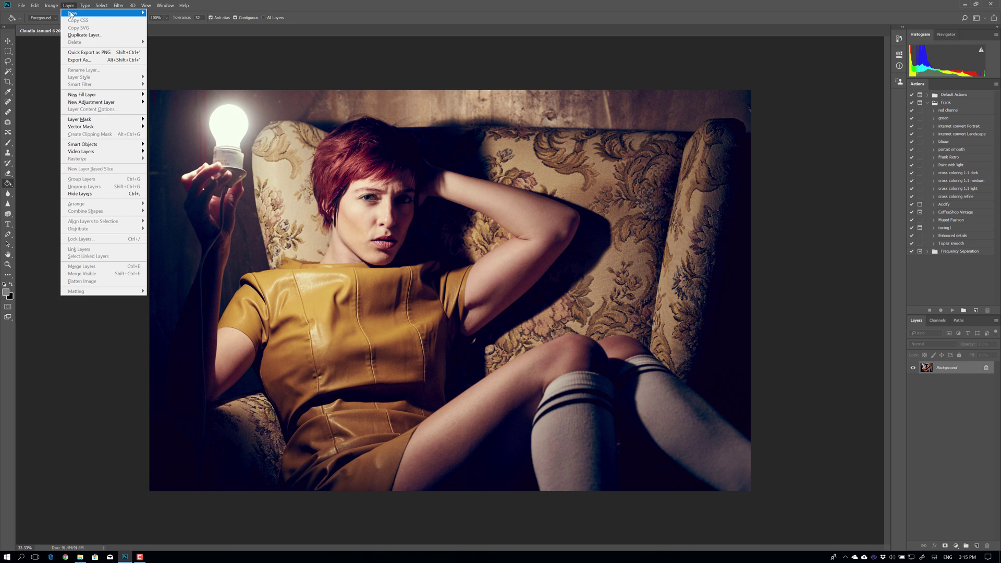
pyautogui.moveTo(78, 13)
pyautogui.click(166, 13)
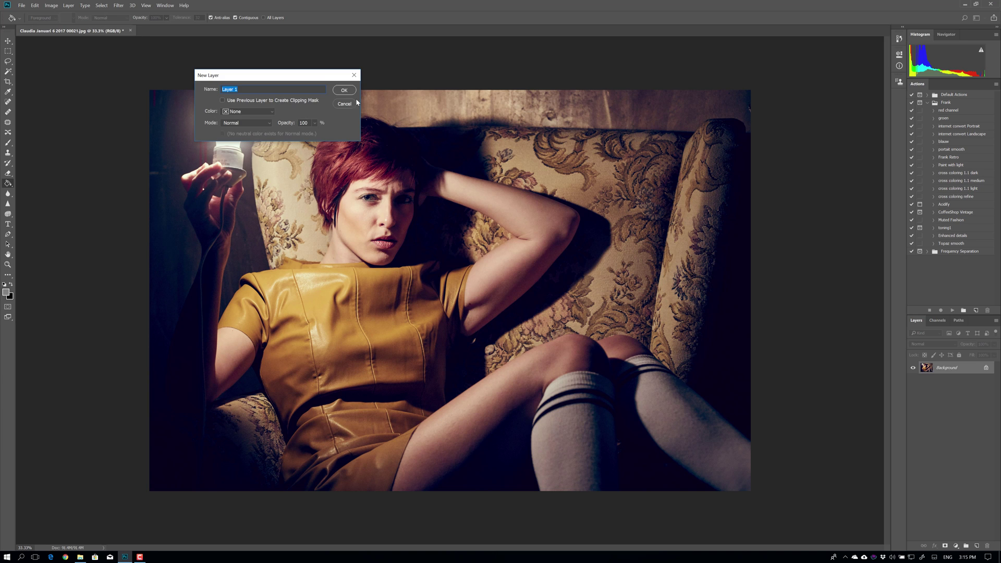
pyautogui.click(344, 90)
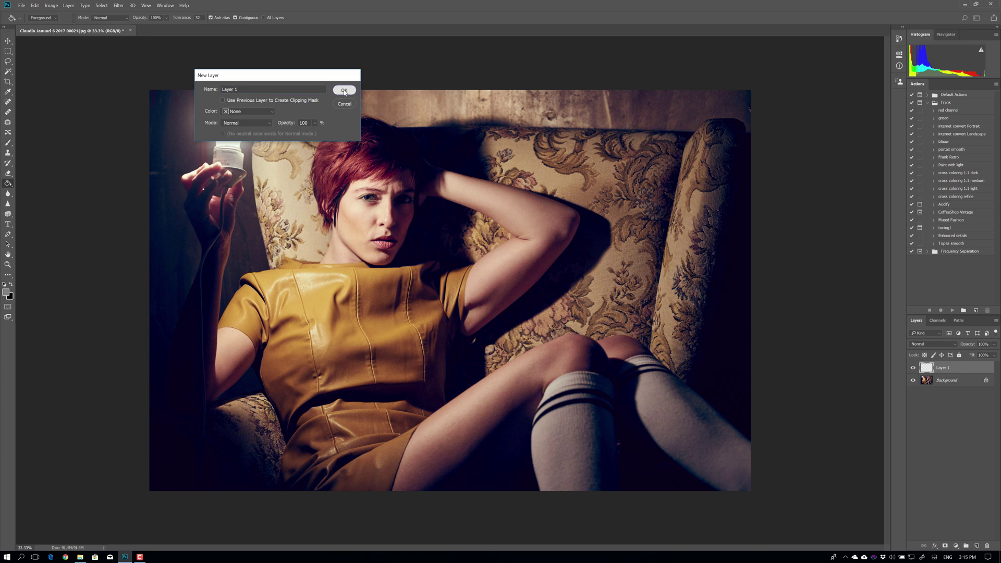
pyautogui.click(10, 284)
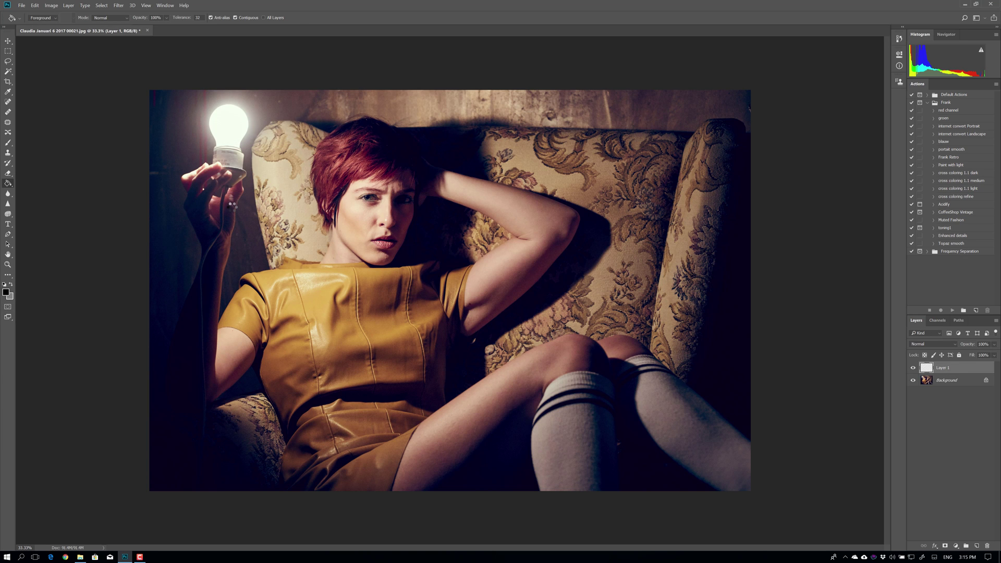
pyautogui.click(231, 145)
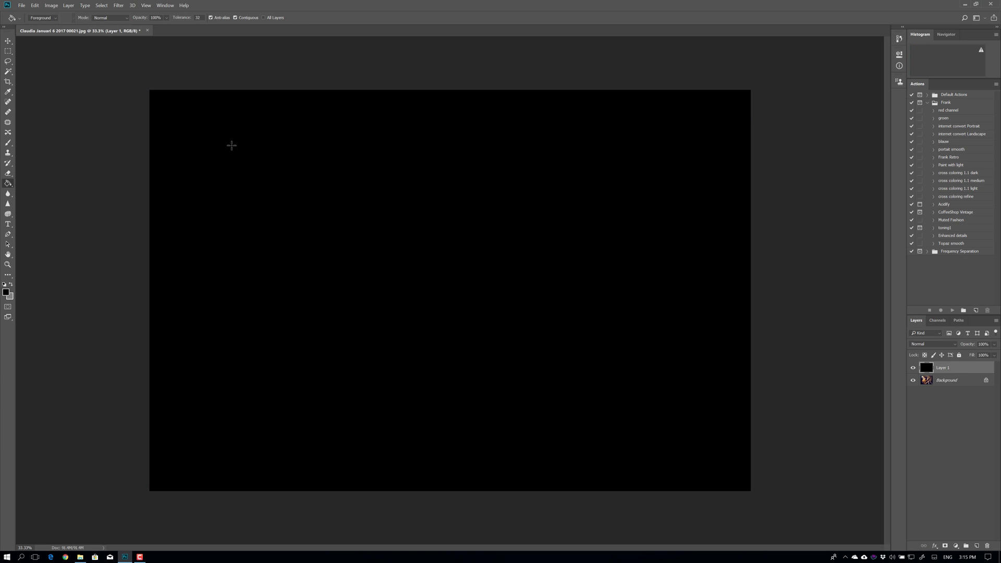
# Launch the Alien Skin Exposure X3 filter on the black layer.
pyautogui.click(119, 5)
pyautogui.moveTo(131, 163)
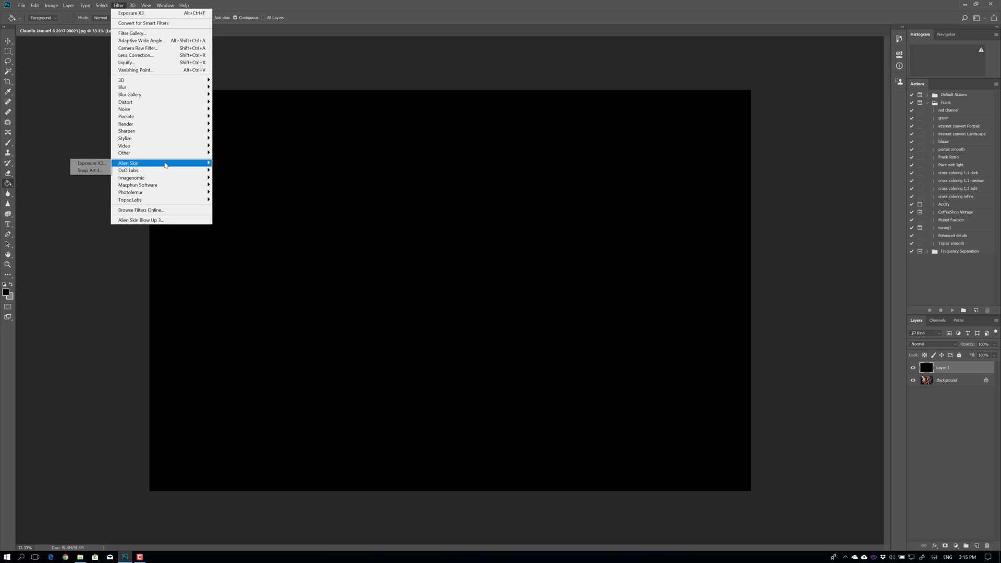
pyautogui.click(97, 163)
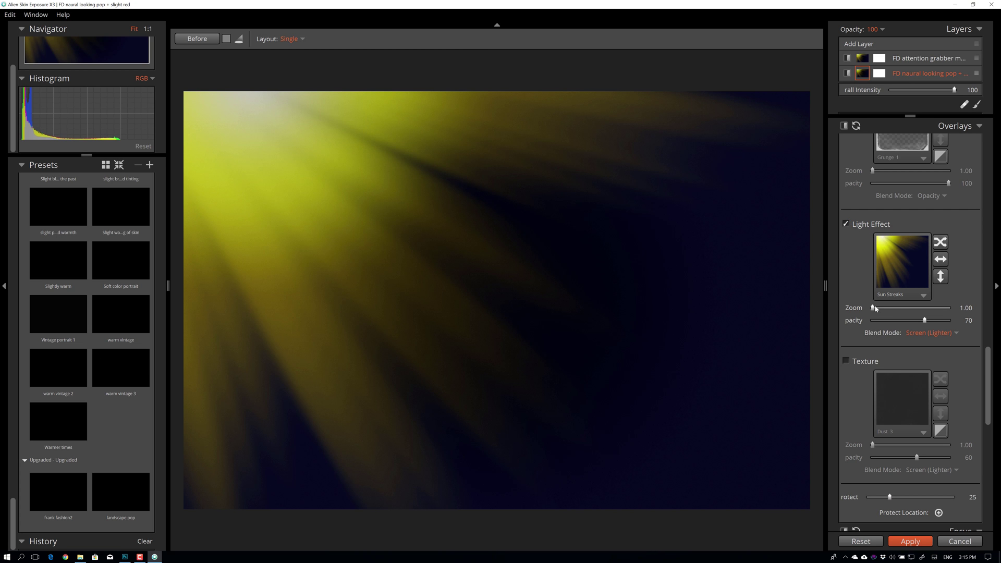
# Set the Sun Streaks effect to 1.20 zoom and 87 opacity, then apply it as a new layer.
pyautogui.moveTo(873, 308); pyautogui.dragTo(896, 308)
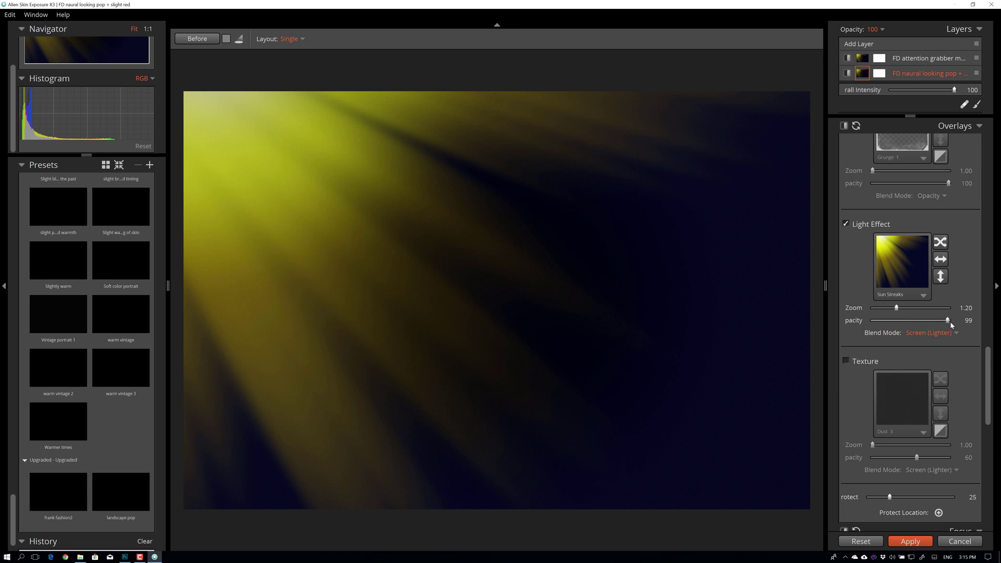
pyautogui.moveTo(950, 322); pyautogui.dragTo(950, 323)
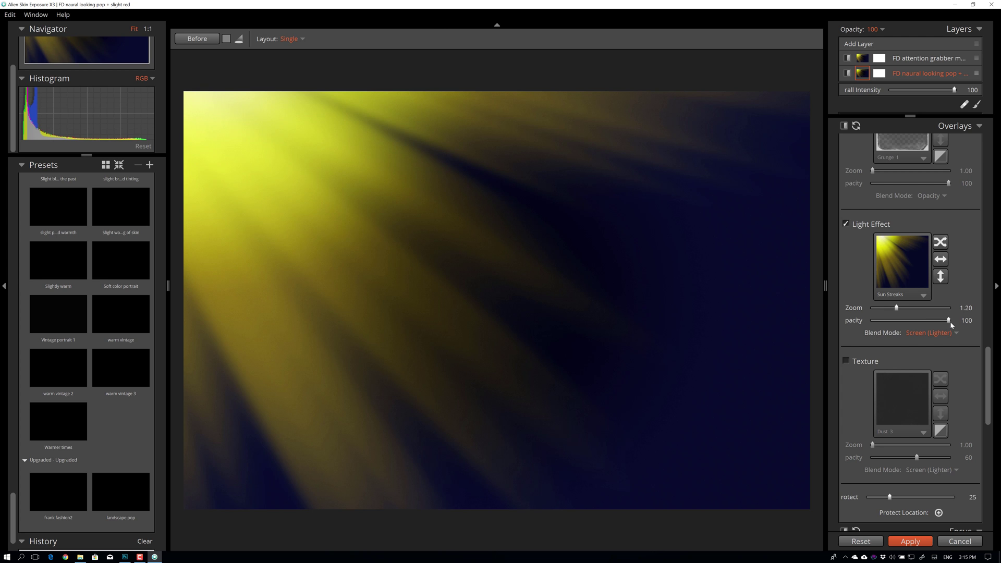
pyautogui.click(938, 322)
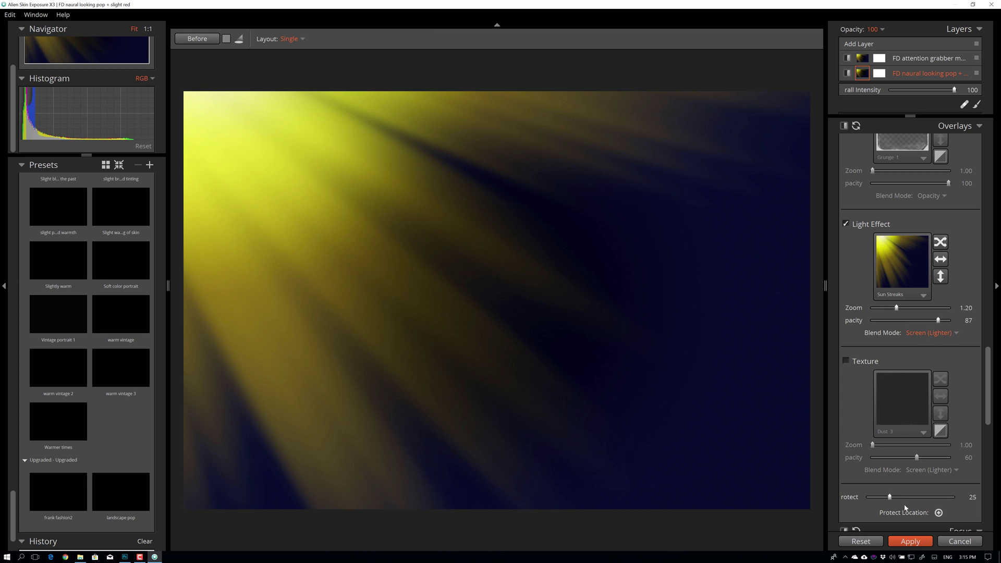
pyautogui.click(912, 542)
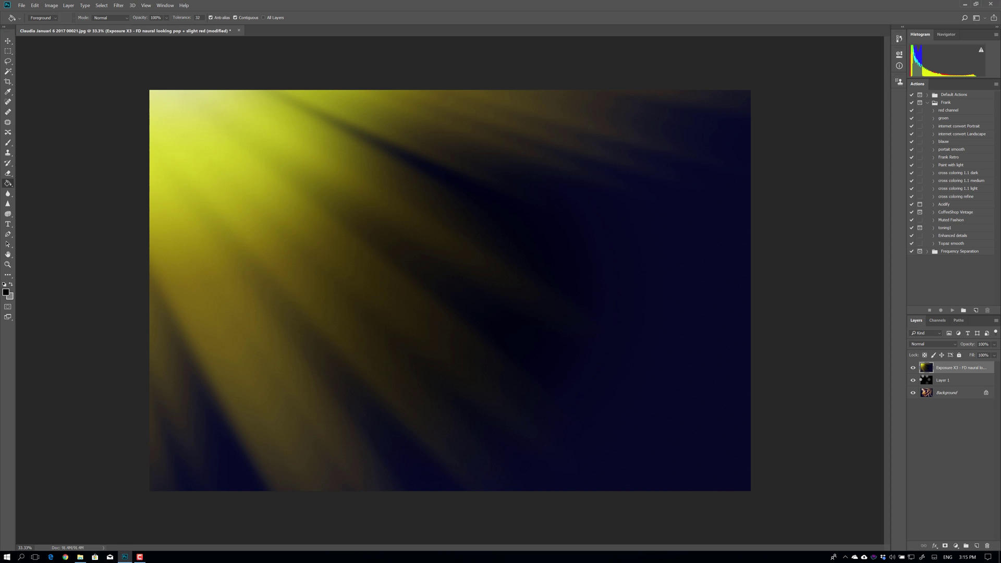
# Delete black Layer 1 and compare the sun-streak layer against the Background.
pyautogui.moveTo(954, 381); pyautogui.dragTo(987, 546)
pyautogui.click(913, 368)
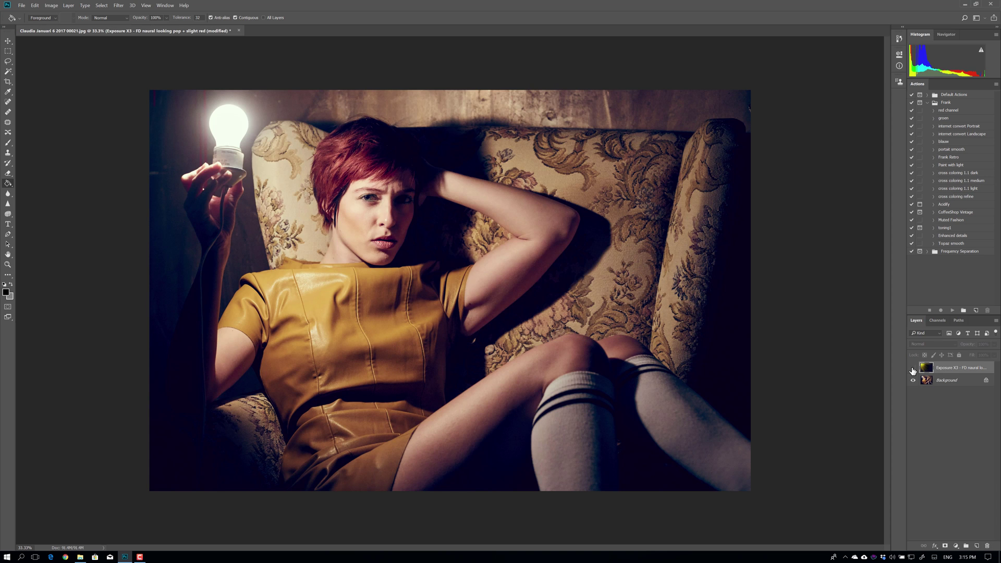
pyautogui.click(913, 369)
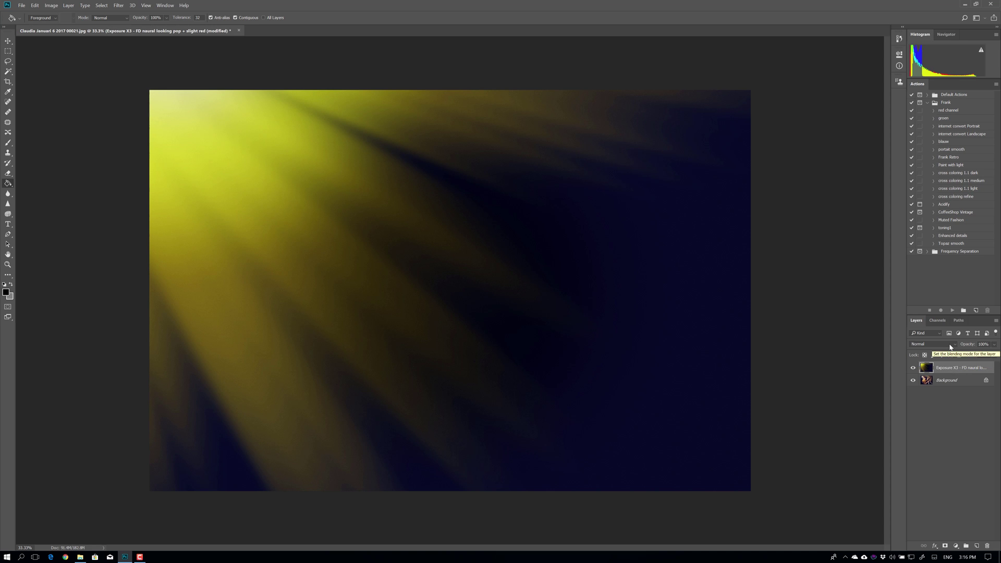
# Step through blend modes to set the sun-streak layer to Soft Light, comparing it on and off.
pyautogui.click(949, 345)
pyautogui.click(940, 345)
pyautogui.press('Down')
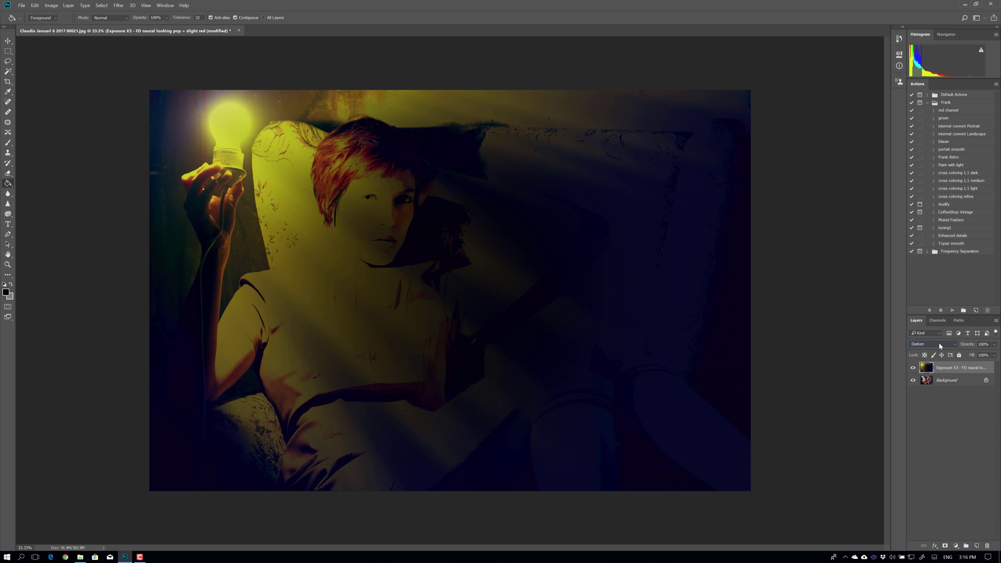
pyautogui.press('Down')
pyautogui.press('Down')
pyautogui.press('Down')
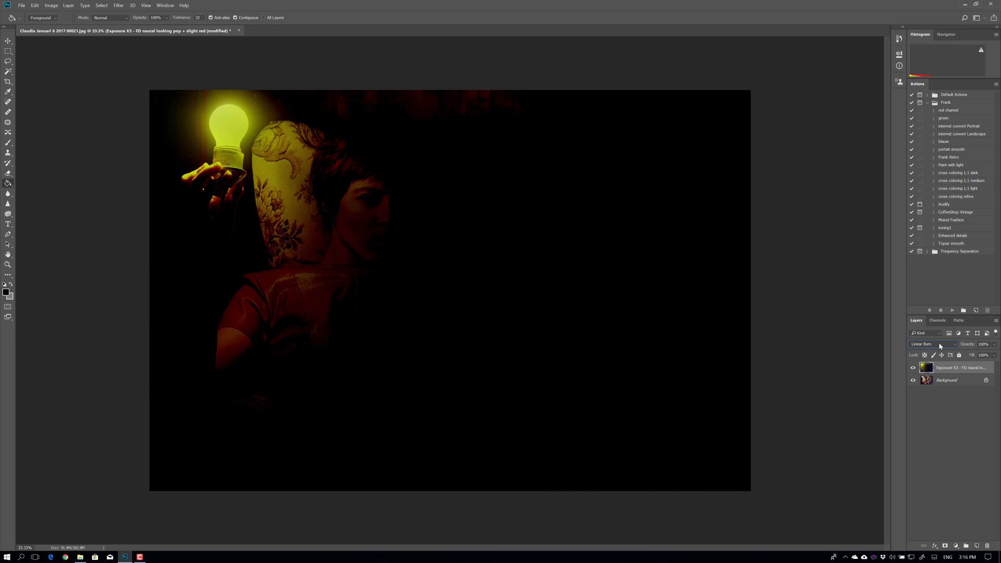
pyautogui.press('Down')
pyautogui.press('Down')
pyautogui.press('Down')
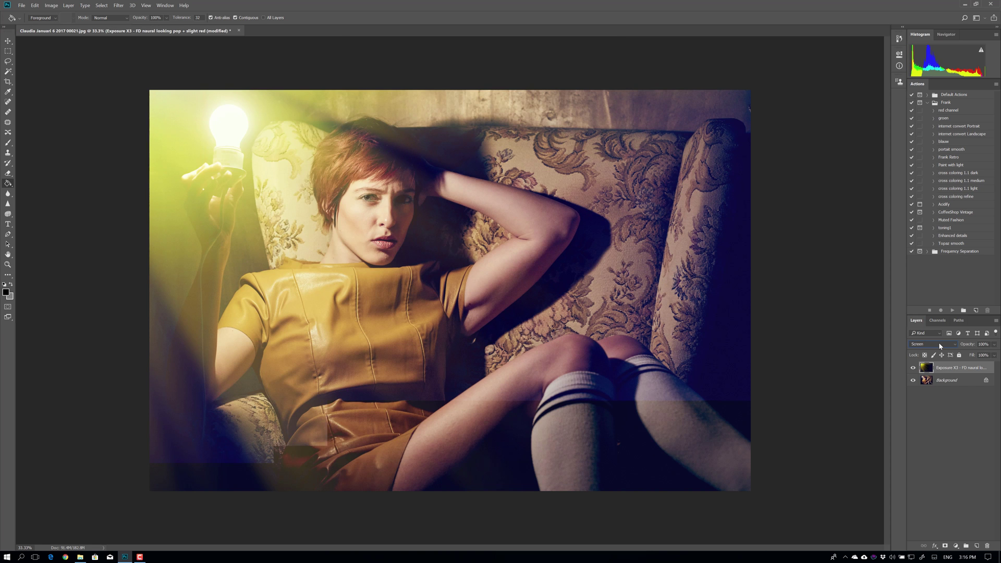
pyautogui.press('Down')
pyautogui.press('Down')
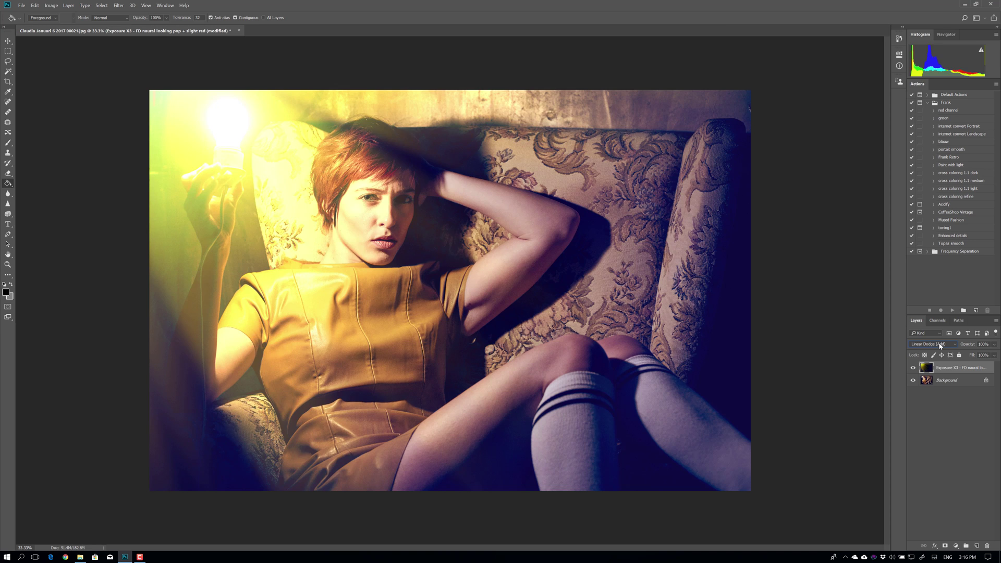
pyautogui.press('Down')
pyautogui.press('Down')
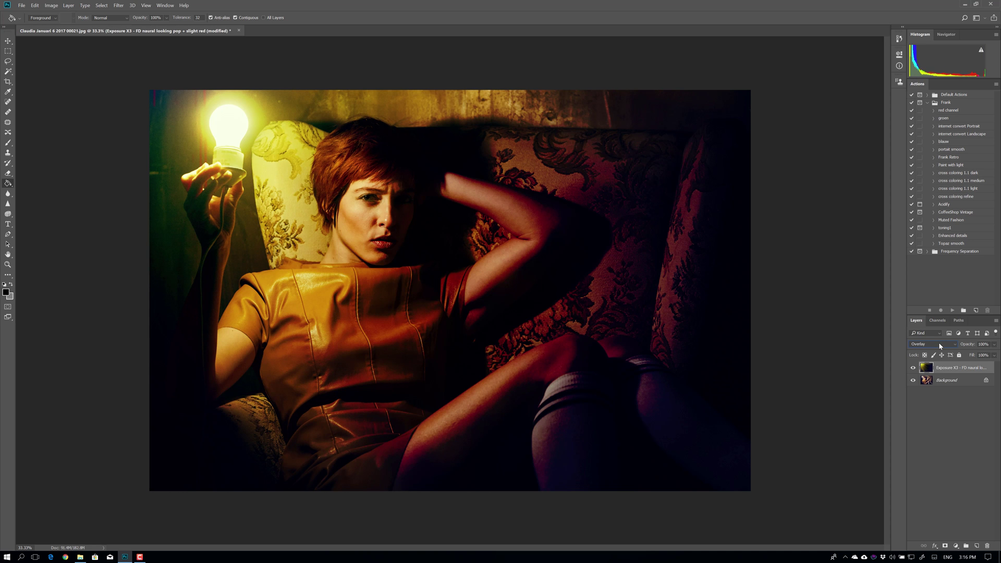
pyautogui.press('Down')
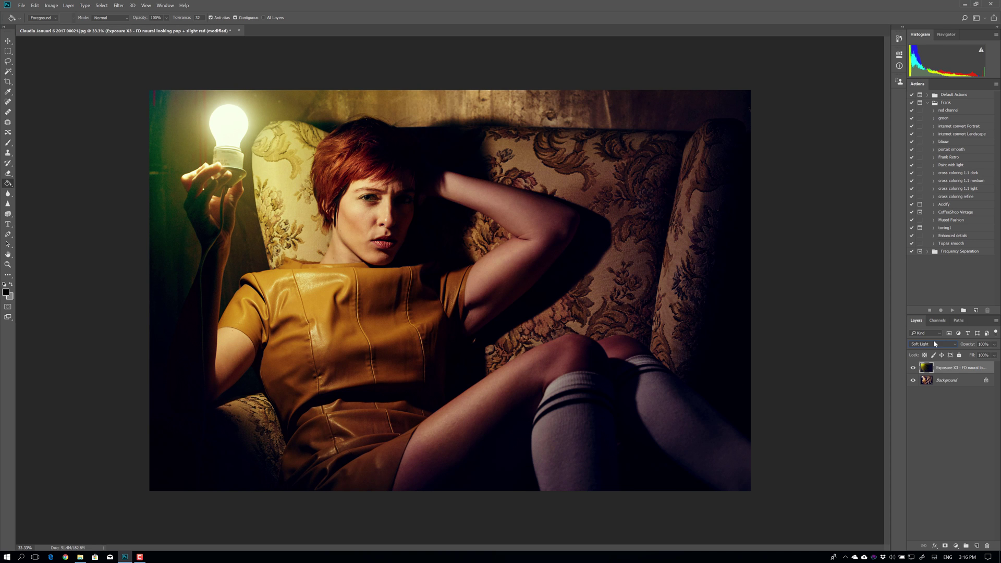
pyautogui.click(912, 368)
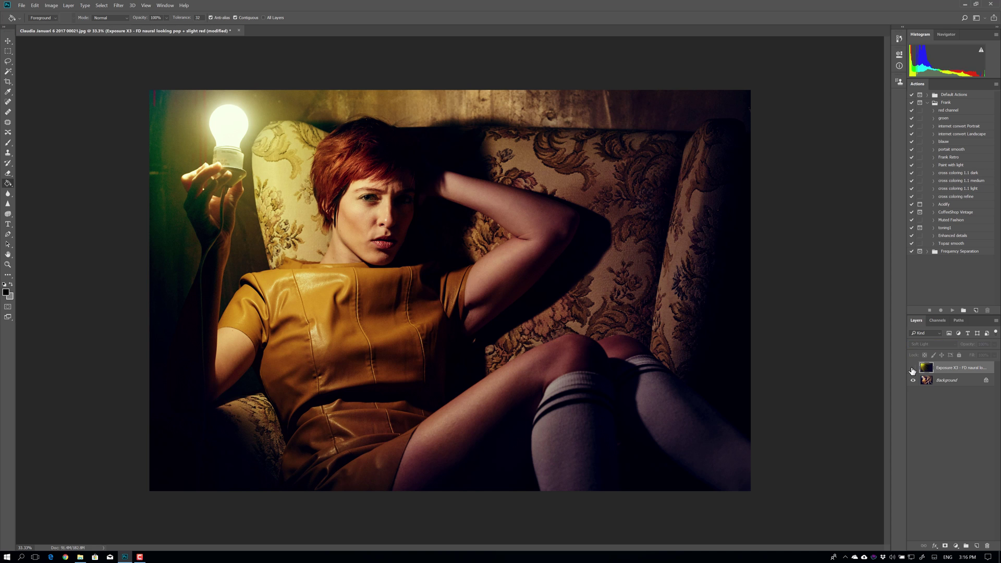
pyautogui.click(913, 368)
pyautogui.click(913, 369)
pyautogui.click(912, 368)
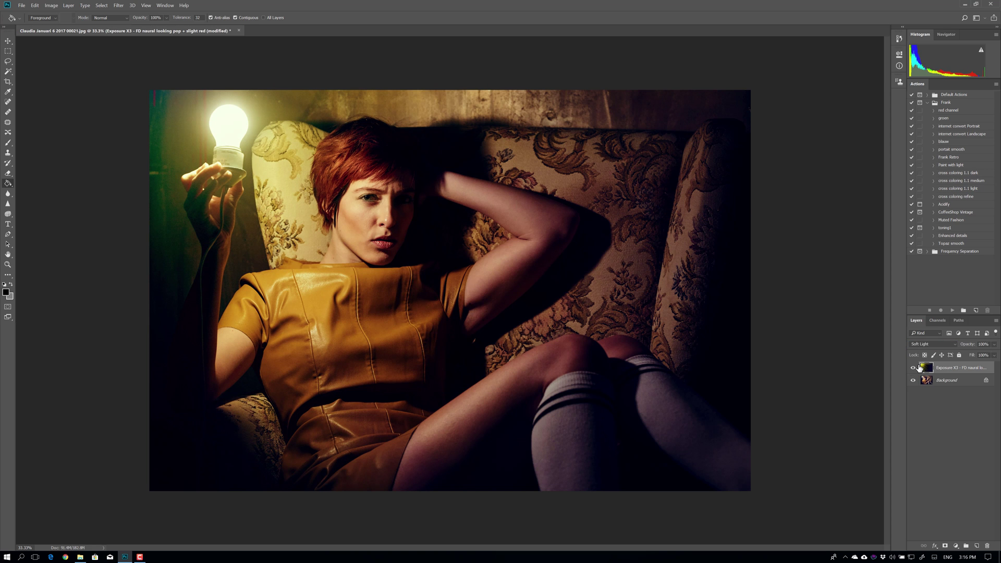
# Lower the sun-streak layer's opacity to 60% and compare against the original.
pyautogui.click(994, 344)
pyautogui.moveTo(994, 354); pyautogui.dragTo(980, 354)
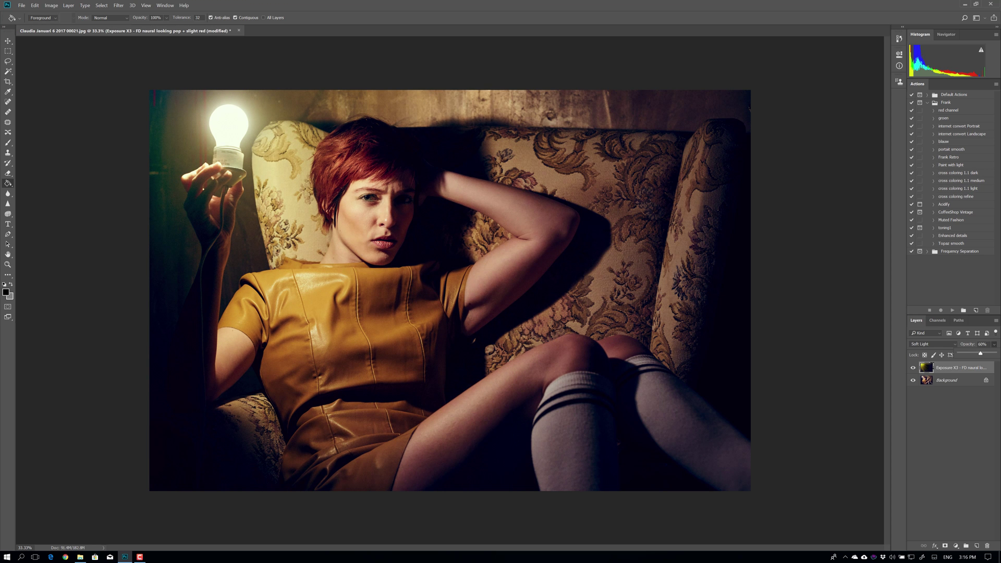
pyautogui.click(910, 367)
pyautogui.click(913, 367)
pyautogui.click(913, 368)
# Apply Hue/Saturation to the streak layer with Hue -5, Saturation +71, Lightness -16.
pyautogui.click(51, 5)
pyautogui.moveTo(65, 24)
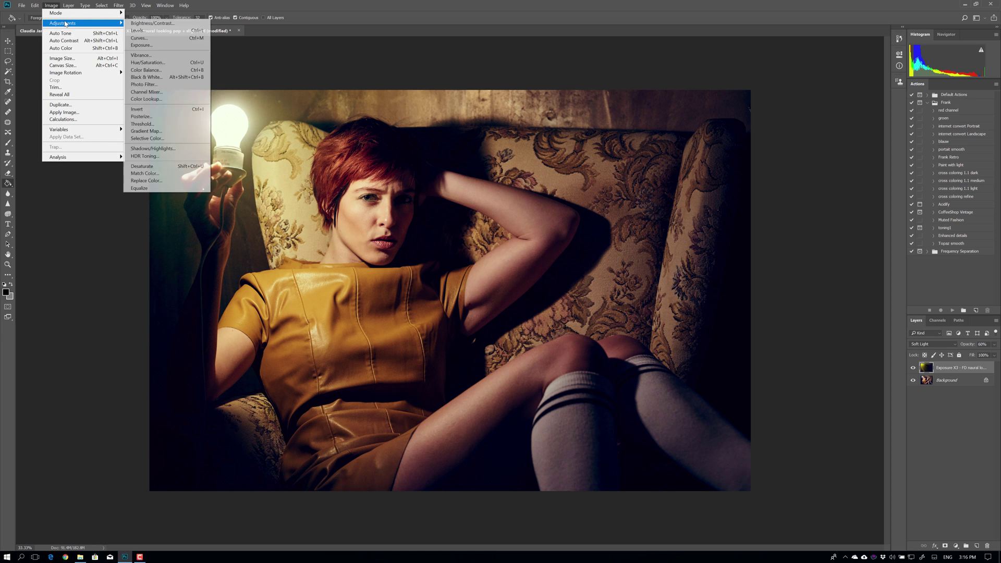
pyautogui.click(147, 63)
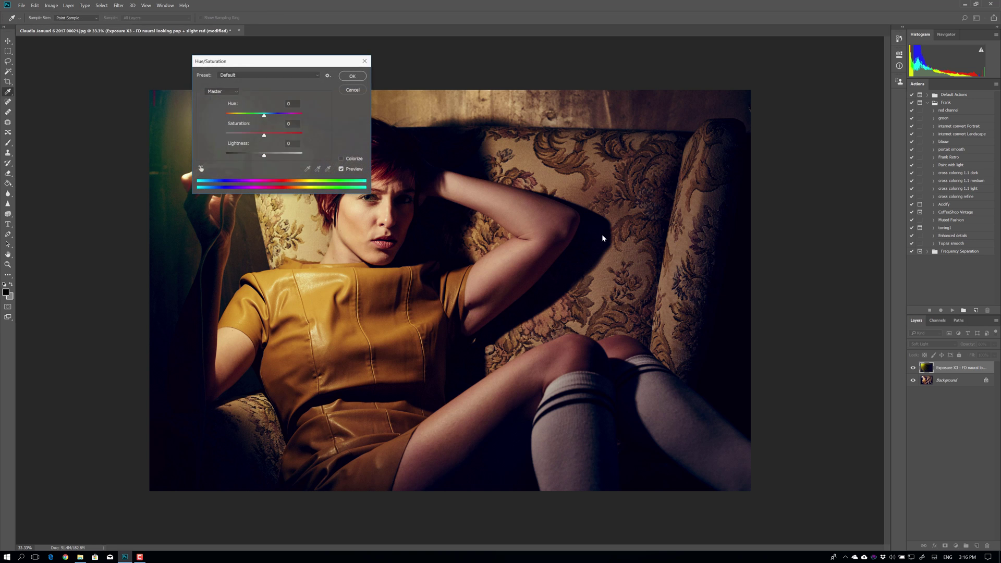
pyautogui.moveTo(296, 63); pyautogui.dragTo(678, 204)
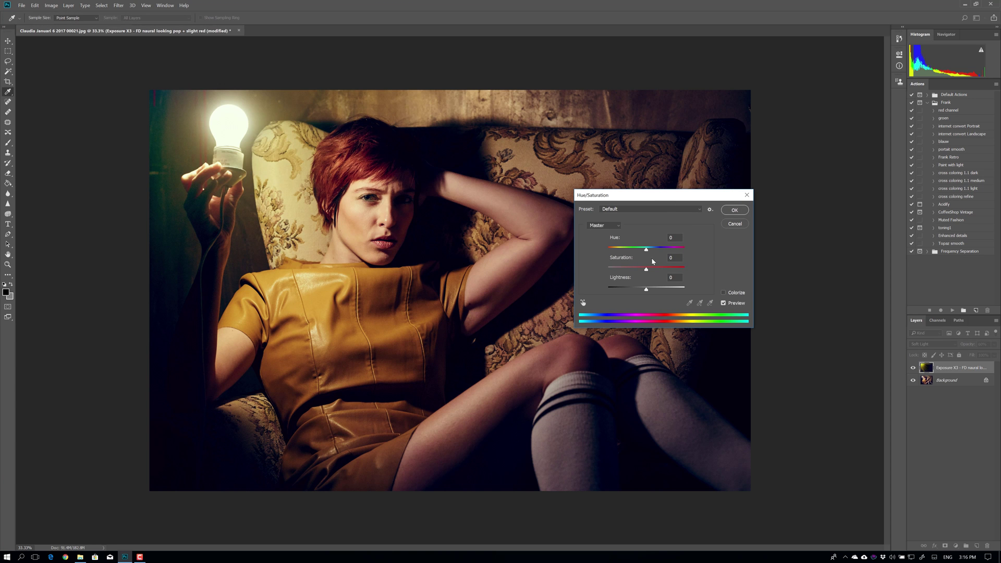
pyautogui.moveTo(646, 249)
pyautogui.mouseDown()
pyautogui.moveTo(610, 250)
pyautogui.moveTo(683, 251)
pyautogui.moveTo(645, 250)
pyautogui.mouseUp()
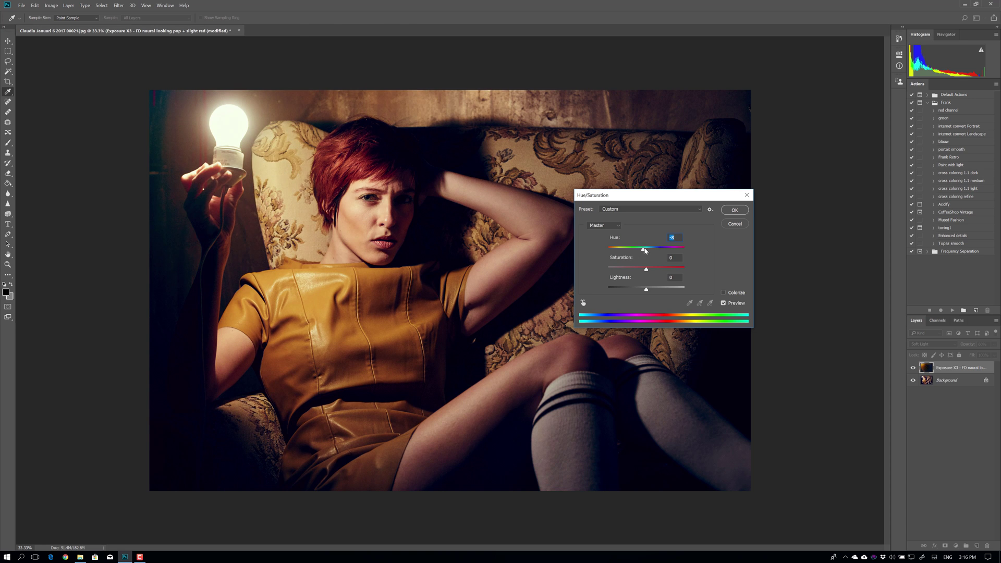
pyautogui.click(647, 269)
pyautogui.click(673, 269)
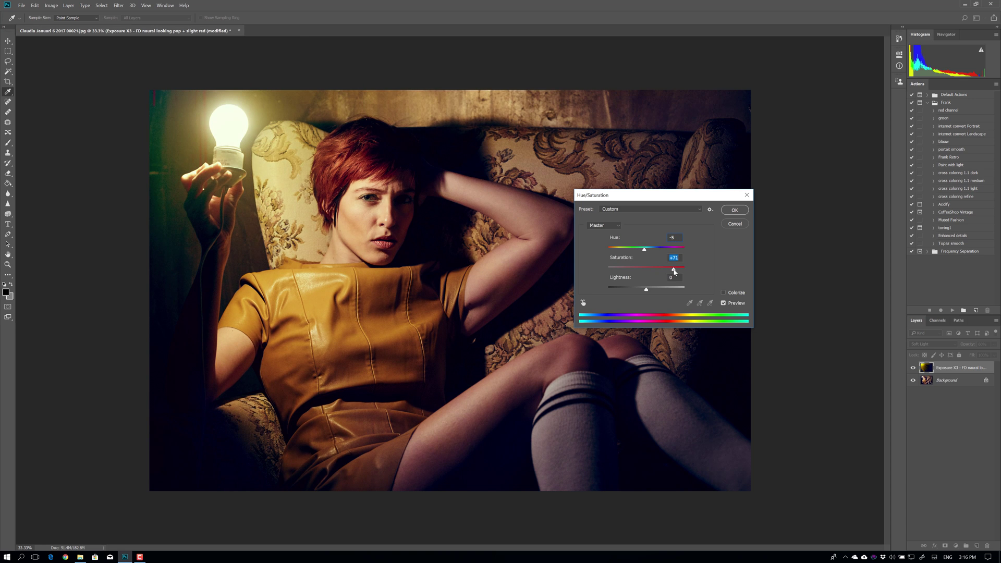
pyautogui.moveTo(646, 290)
pyautogui.mouseDown()
pyautogui.moveTo(664, 291)
pyautogui.moveTo(637, 292)
pyautogui.mouseUp()
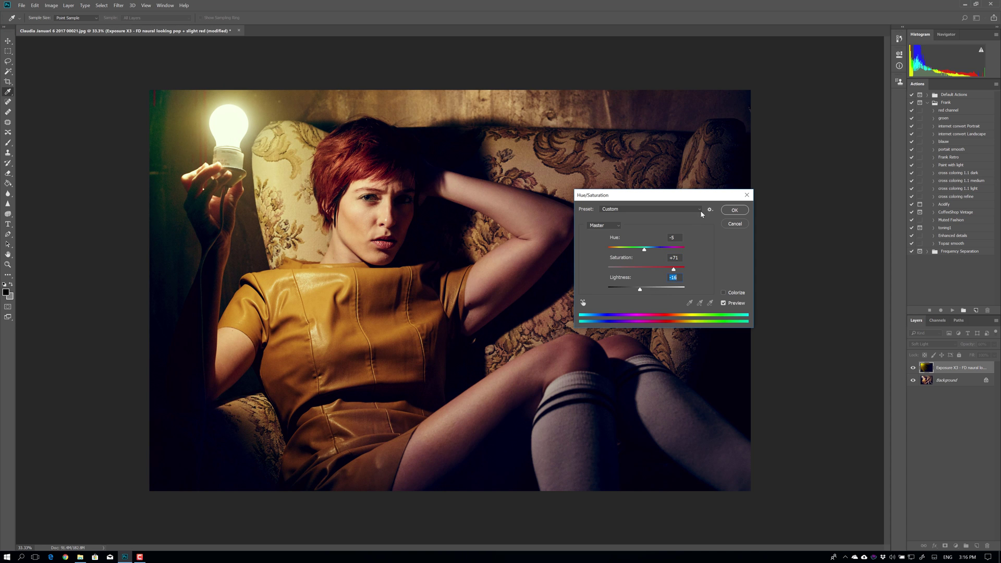
pyautogui.click(735, 209)
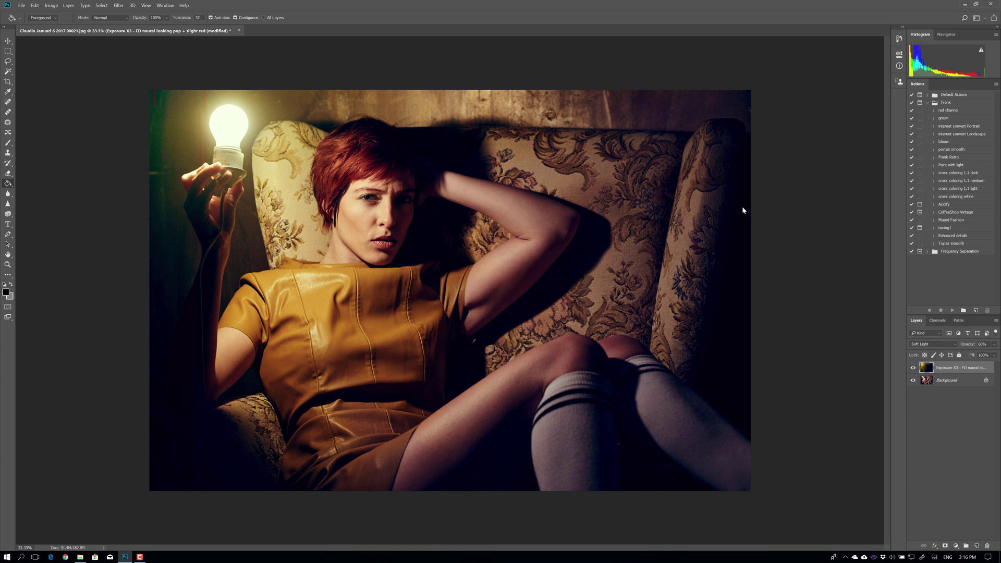